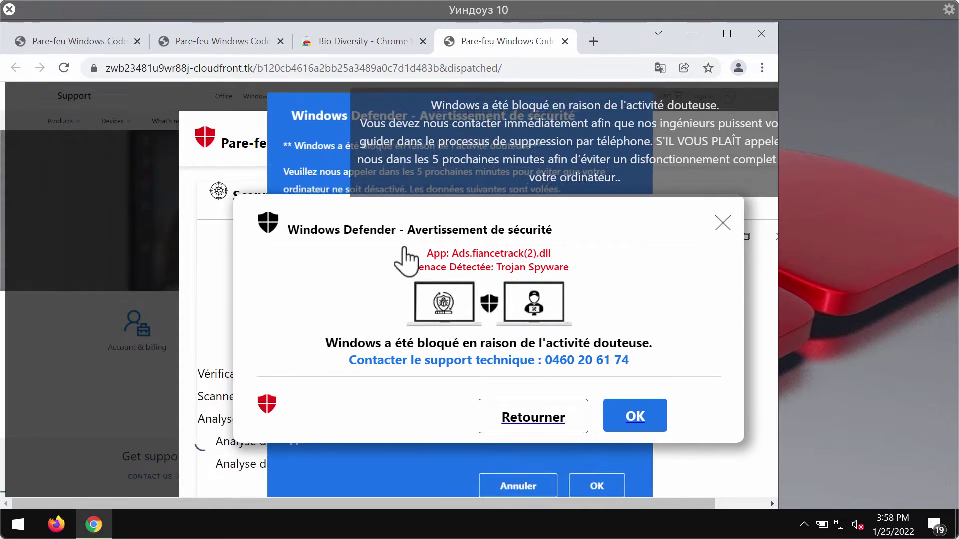
Step: Look through the two Pare-feu Windows scam tabs and close the first one
click(88, 39)
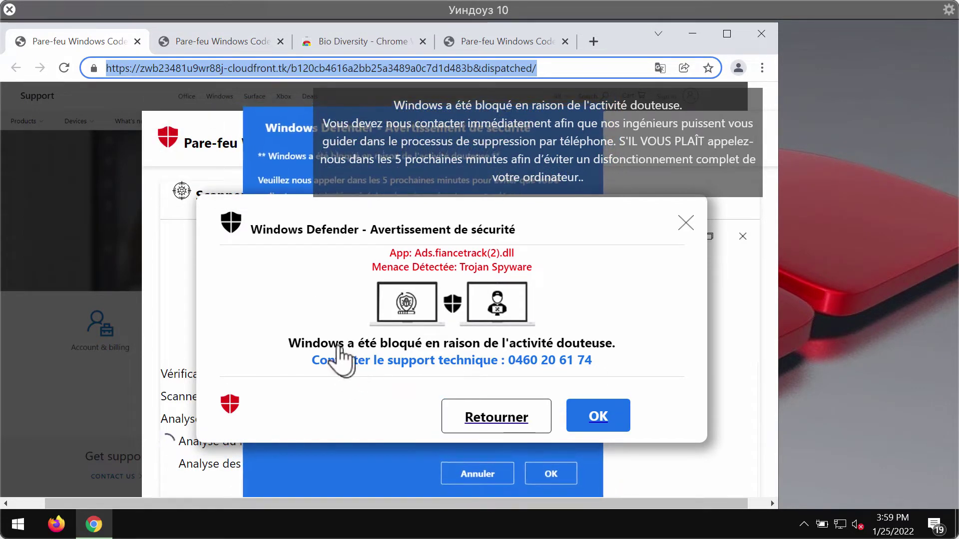
click(220, 43)
click(120, 41)
click(137, 42)
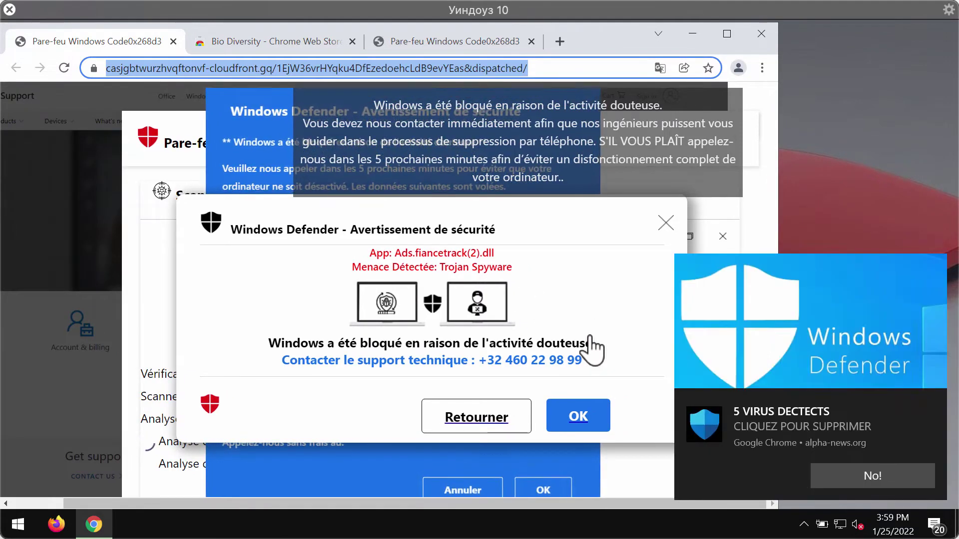
Step: Open the fake '5 VIRUS DECTECTS' notification and dismiss the Translate offer
click(786, 346)
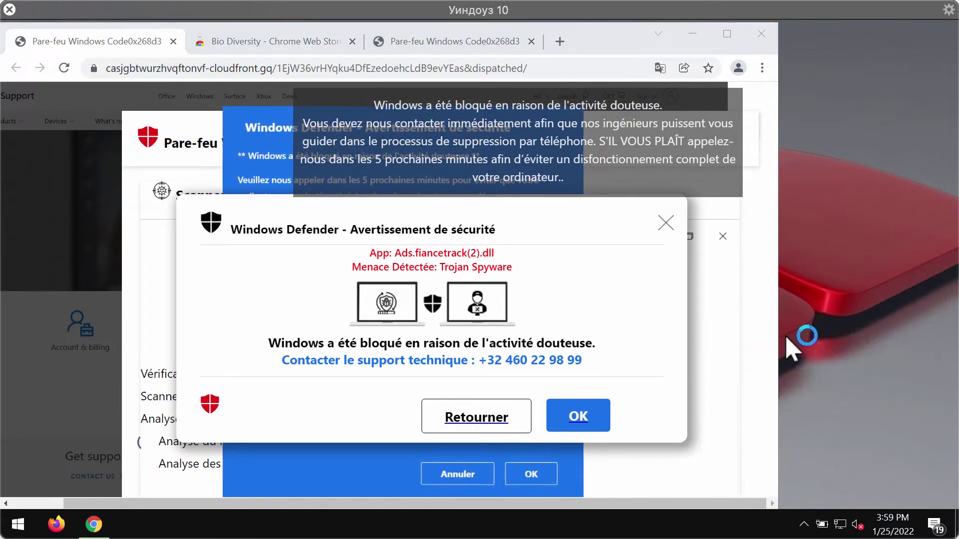
click(422, 75)
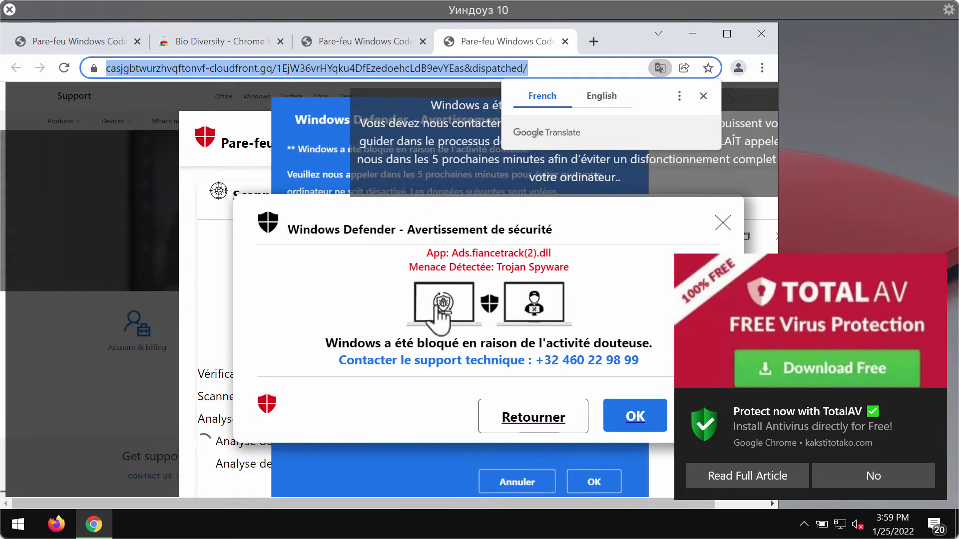
click(332, 325)
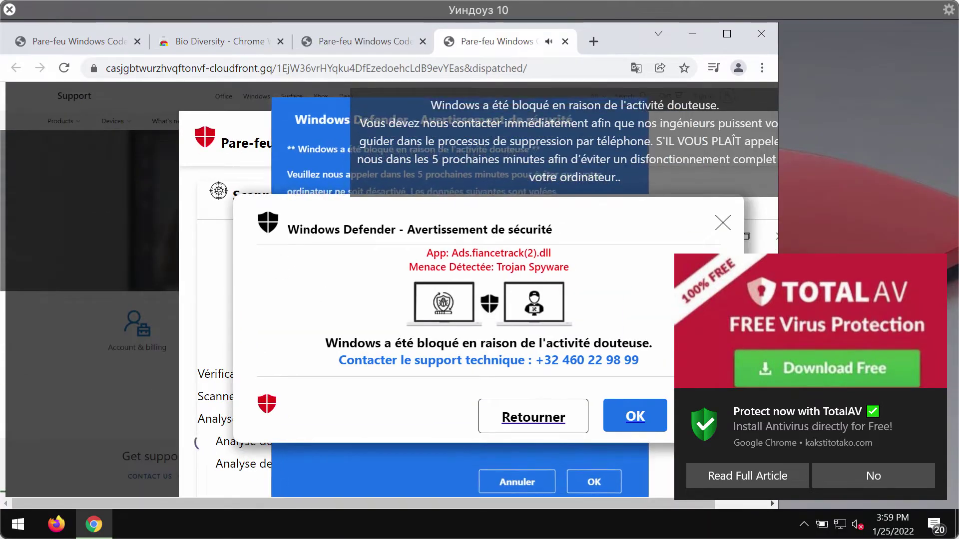
click(593, 41)
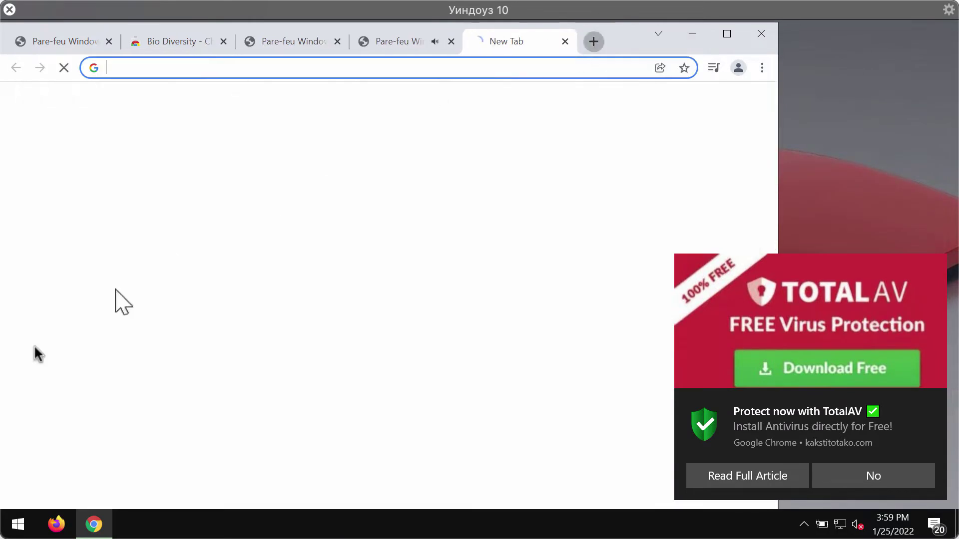
right_click(18, 523)
click(75, 427)
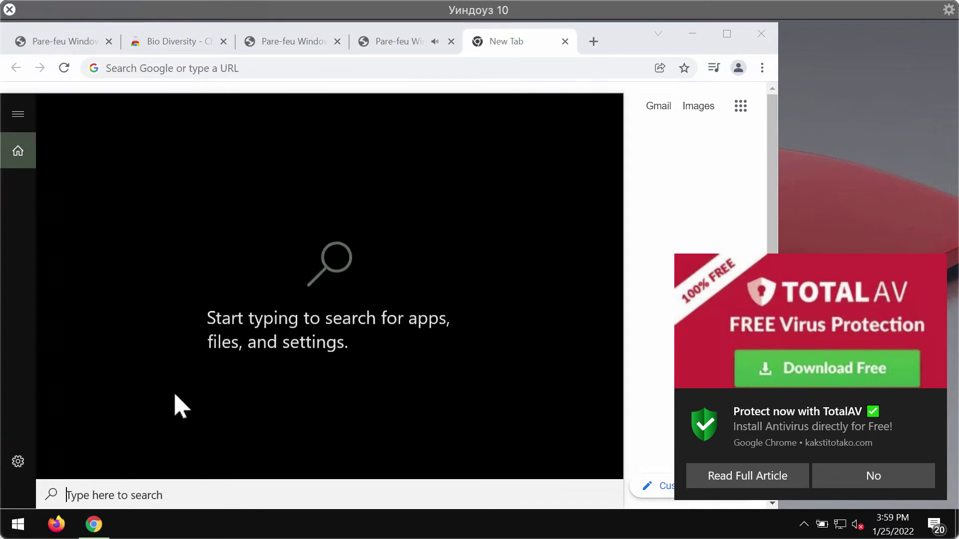
text(con)
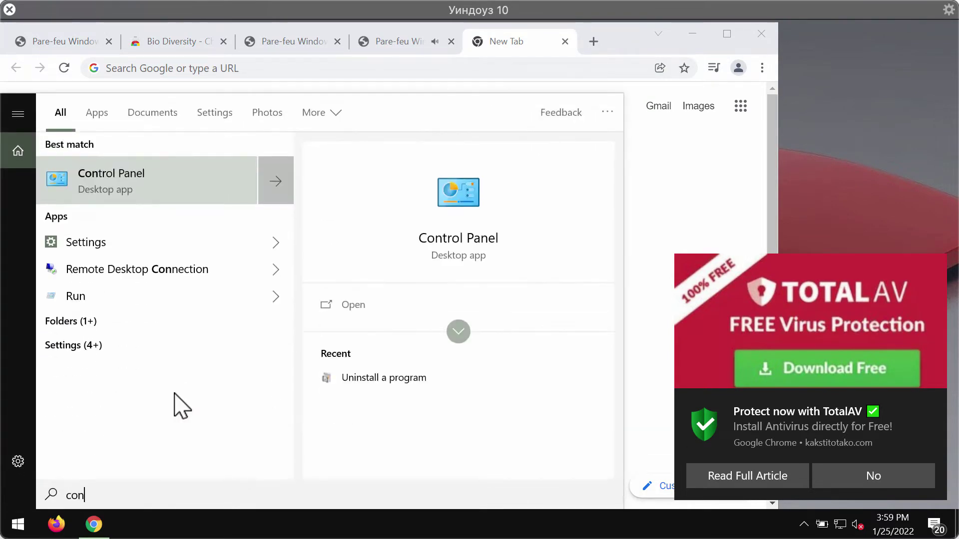
click(164, 195)
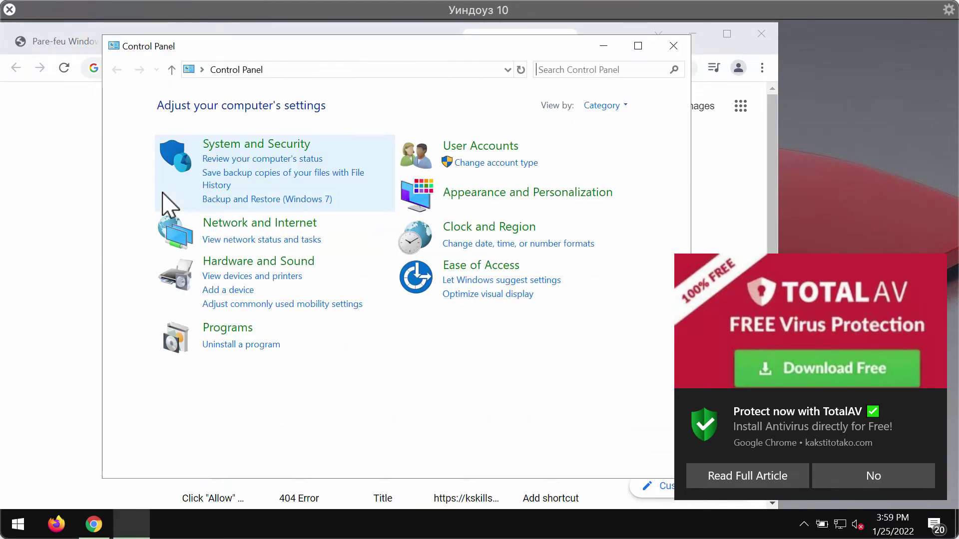
click(263, 344)
scroll(383, 313, down, 2)
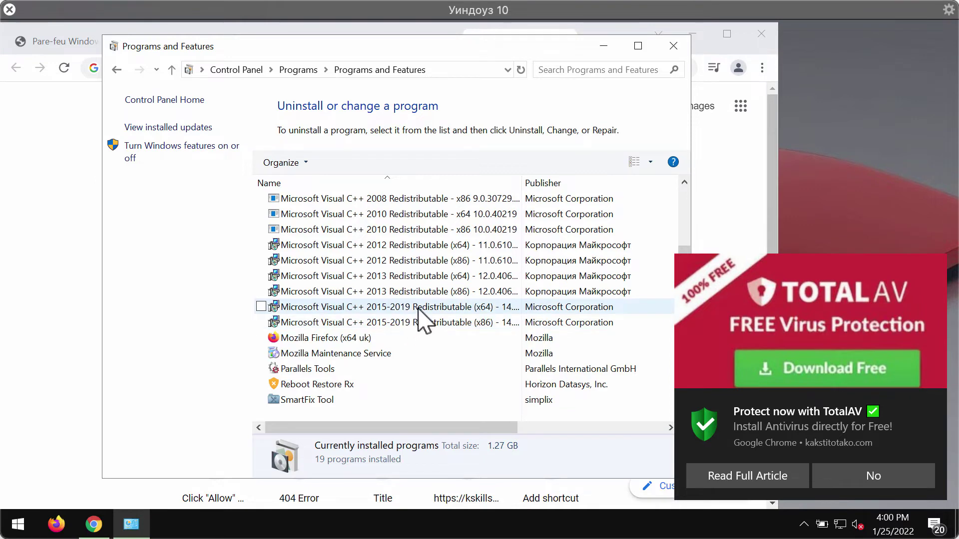
scroll(419, 312, up, 2)
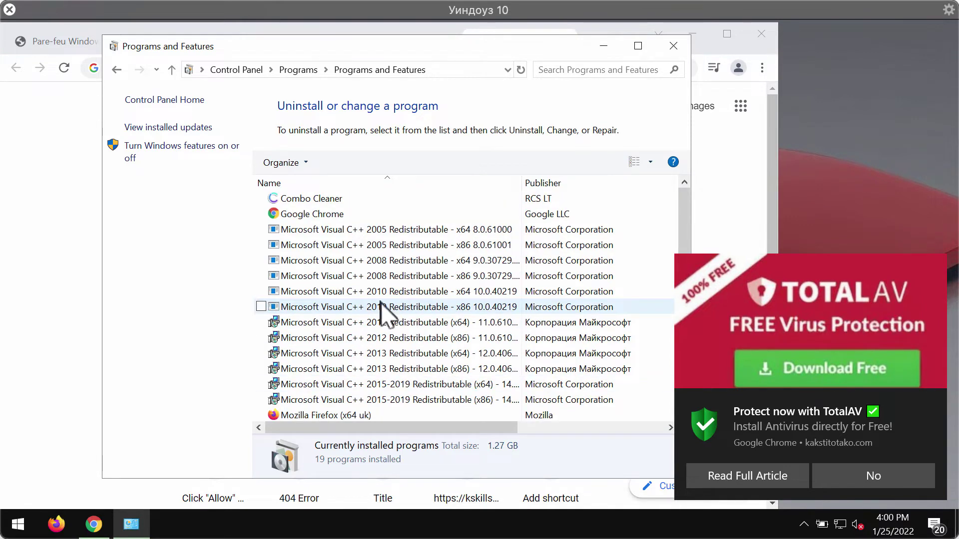
scroll(390, 309, down, 2)
scroll(419, 350, up, 2)
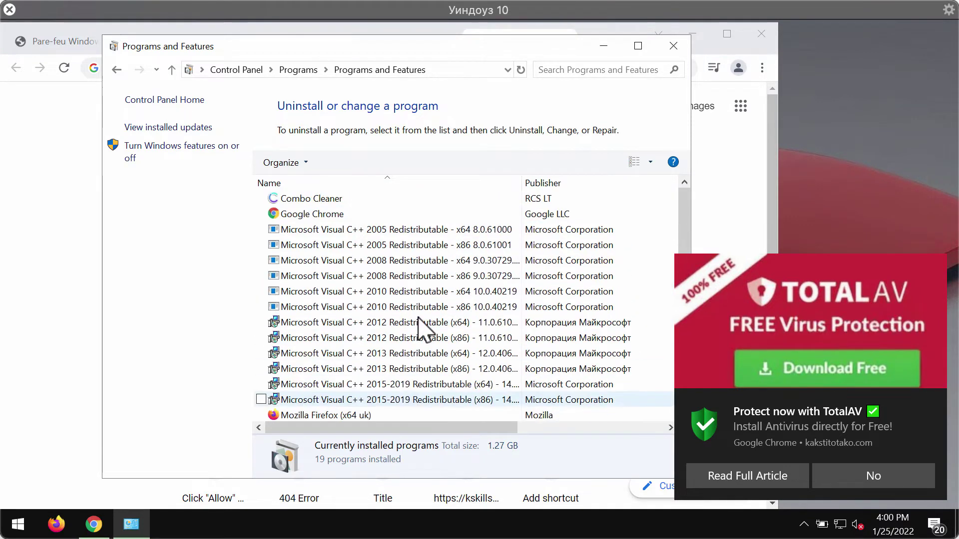
scroll(378, 242, down, 2)
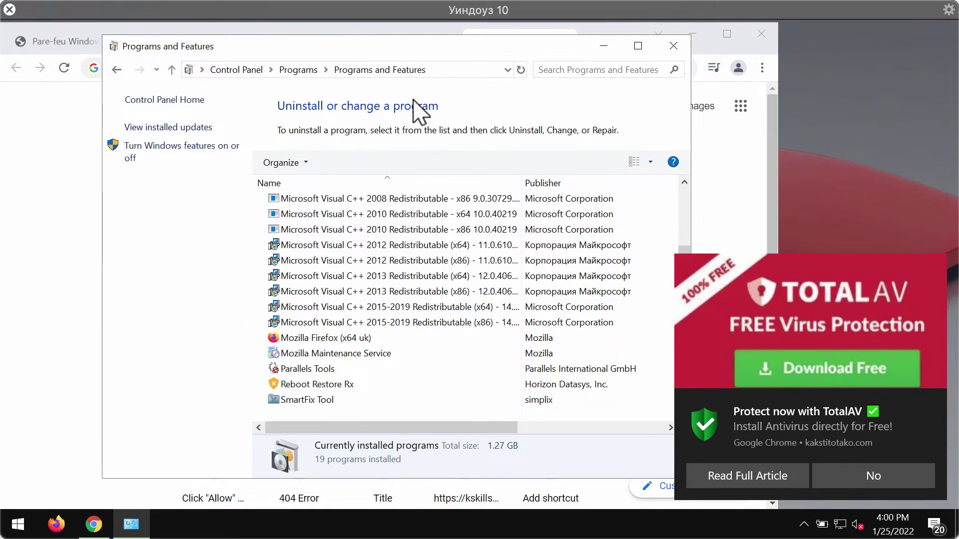
drag(427, 54, 403, 55)
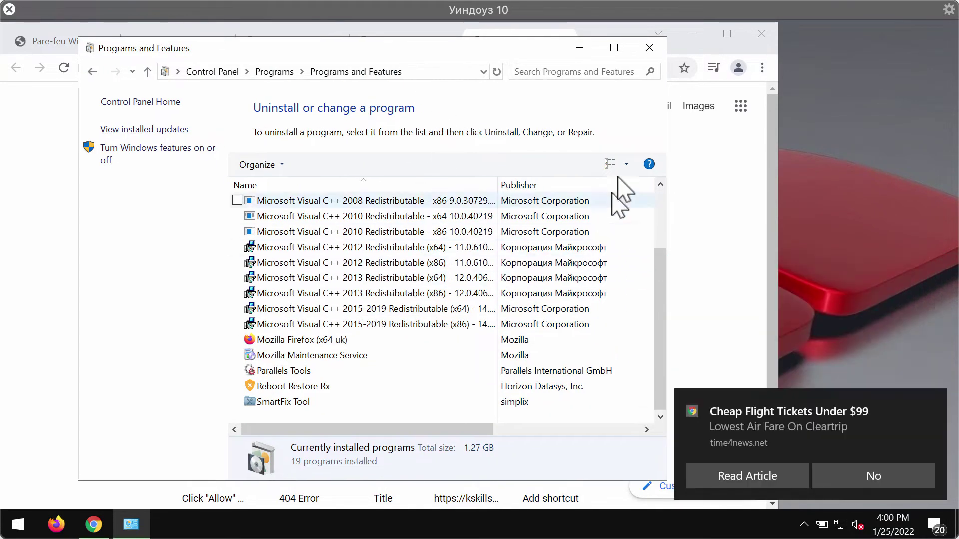
click(649, 47)
Step: Open Chrome's Extensions page through the main menu's More tools submenu
drag(621, 44, 519, 39)
click(652, 65)
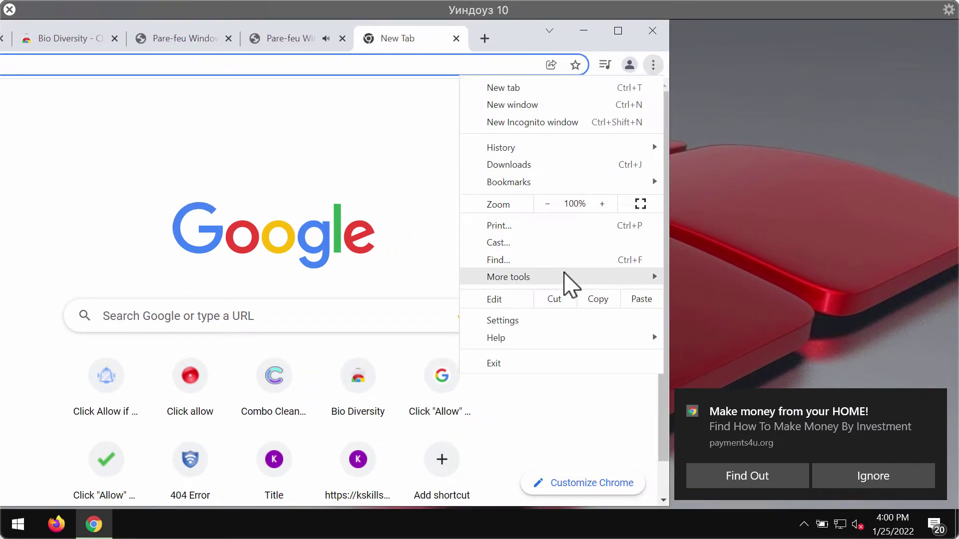
mouse_move(564, 274)
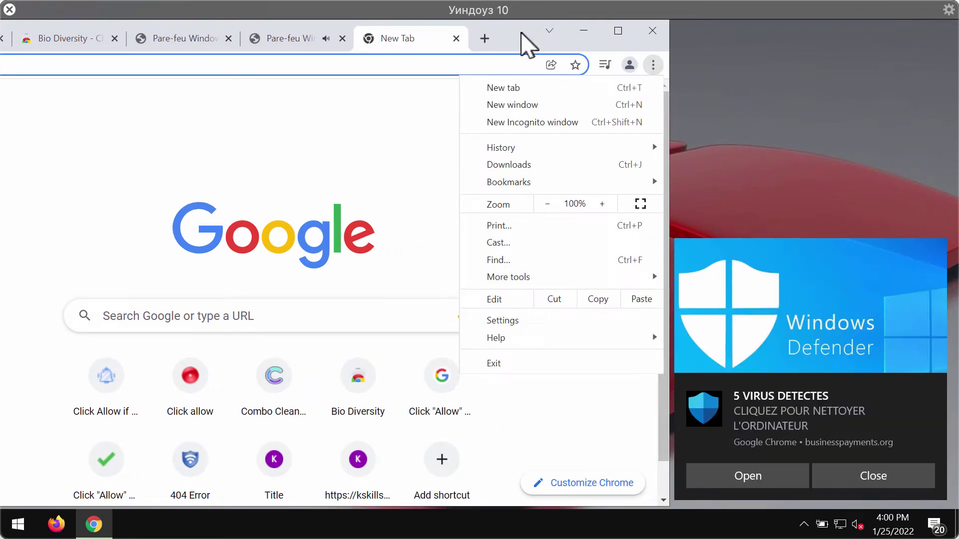
drag(524, 38, 492, 44)
click(581, 65)
mouse_move(479, 278)
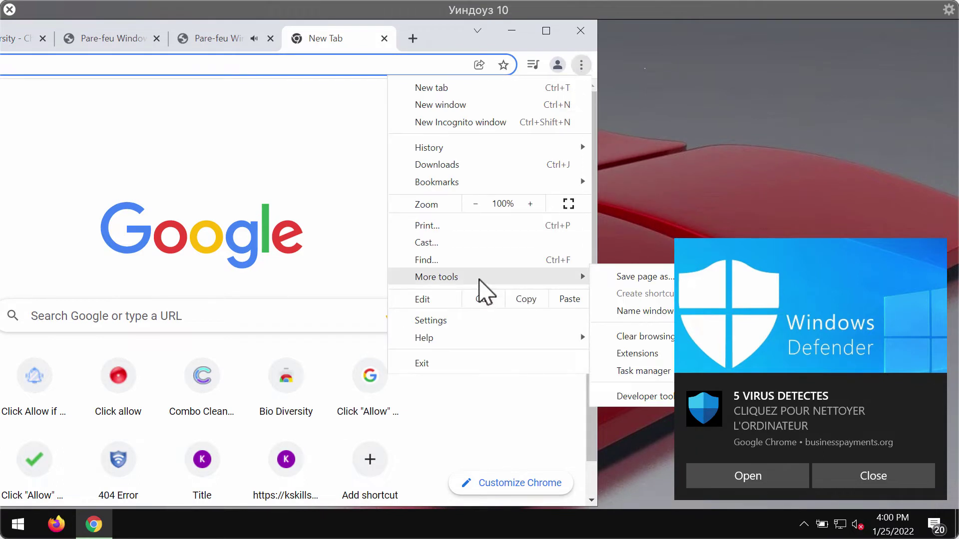
click(624, 353)
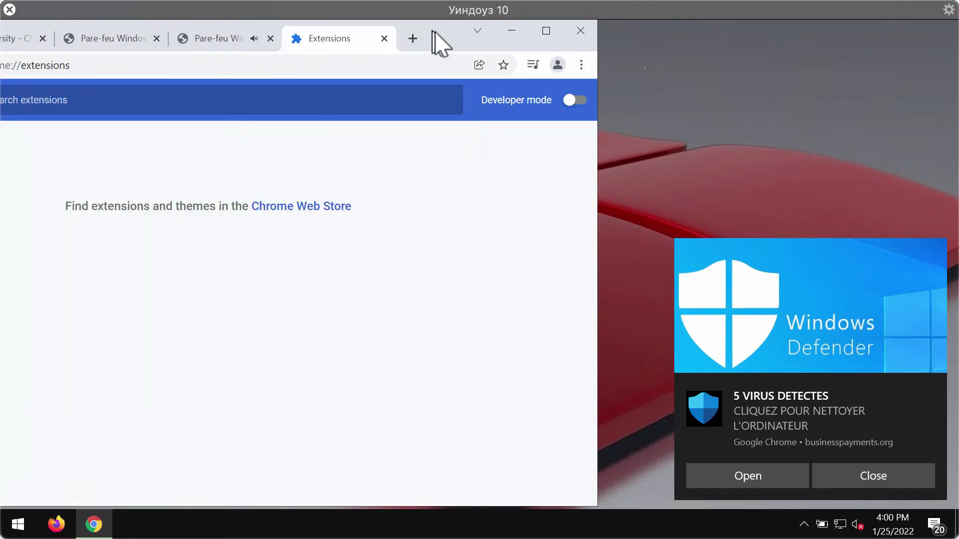
Step: Drag the Chrome window right to view the empty Extensions list
drag(439, 39, 659, 47)
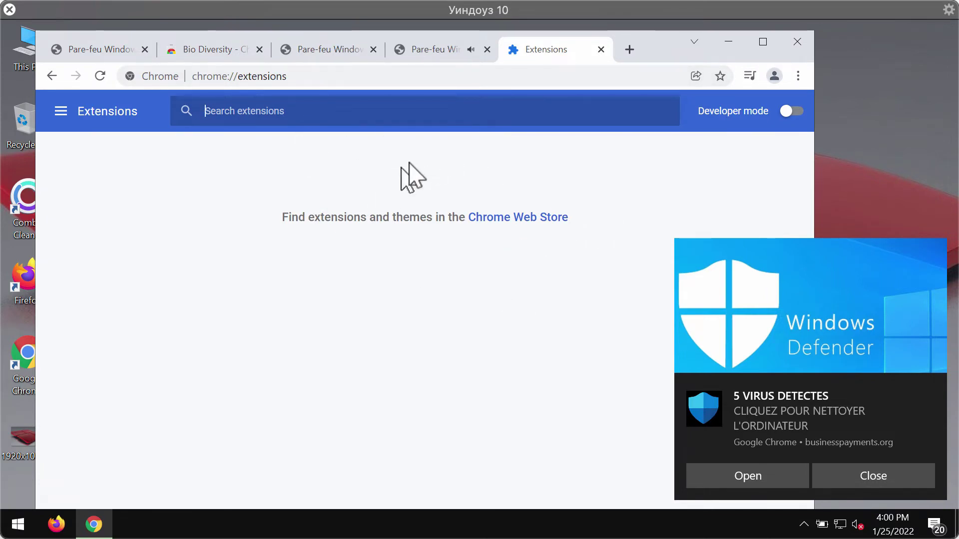
drag(666, 40, 689, 37)
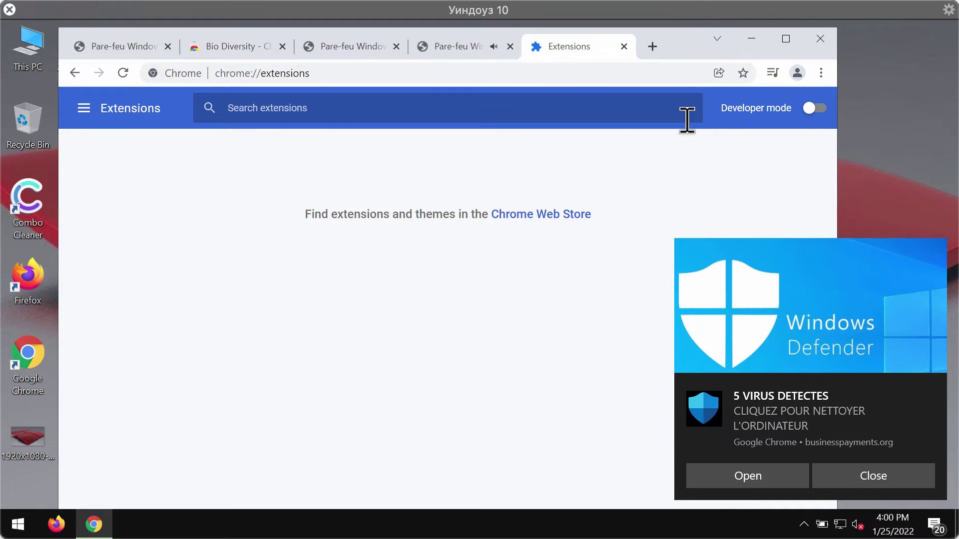
drag(693, 44, 705, 41)
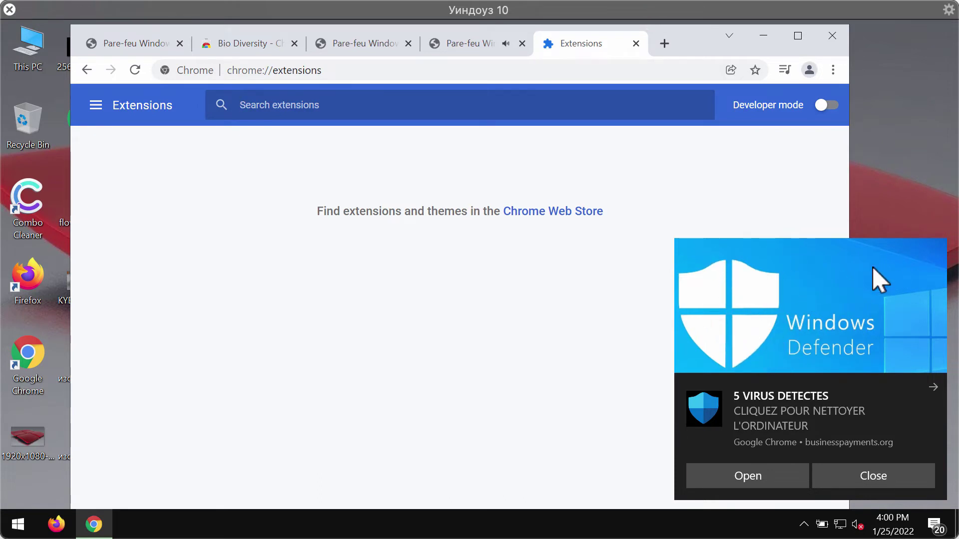
Step: Open the scam page behind the virus notification, then load combocleaner.com in that tab
click(794, 392)
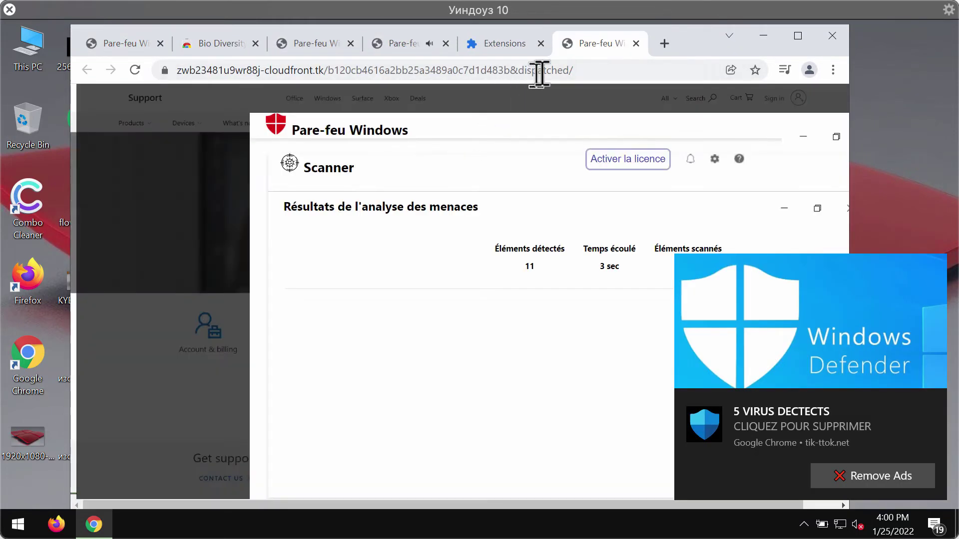
drag(702, 48, 644, 49)
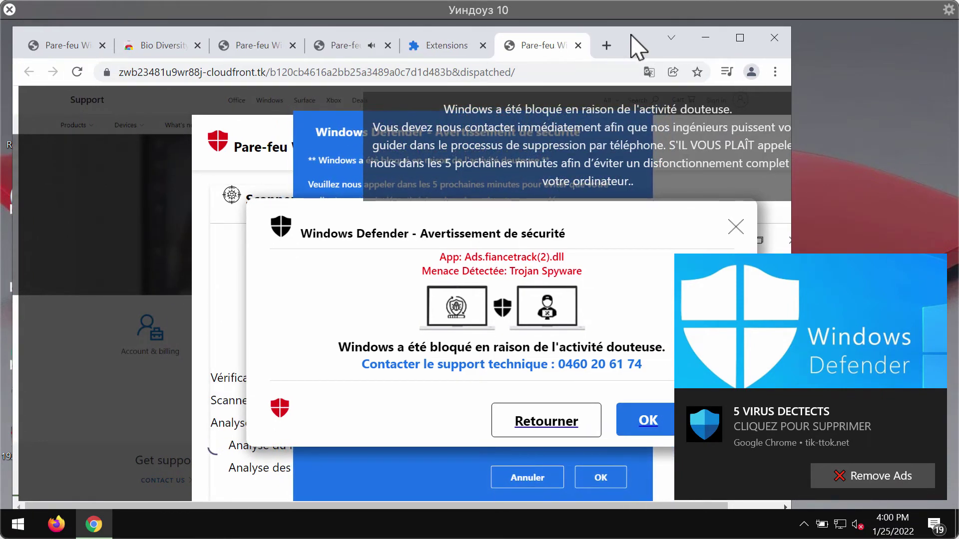
click(567, 73)
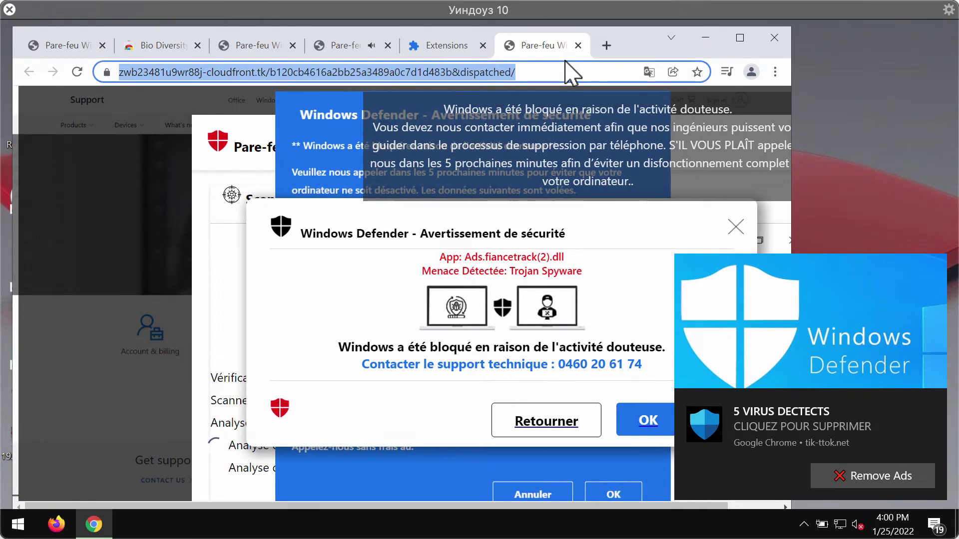
text(c)
key(Return)
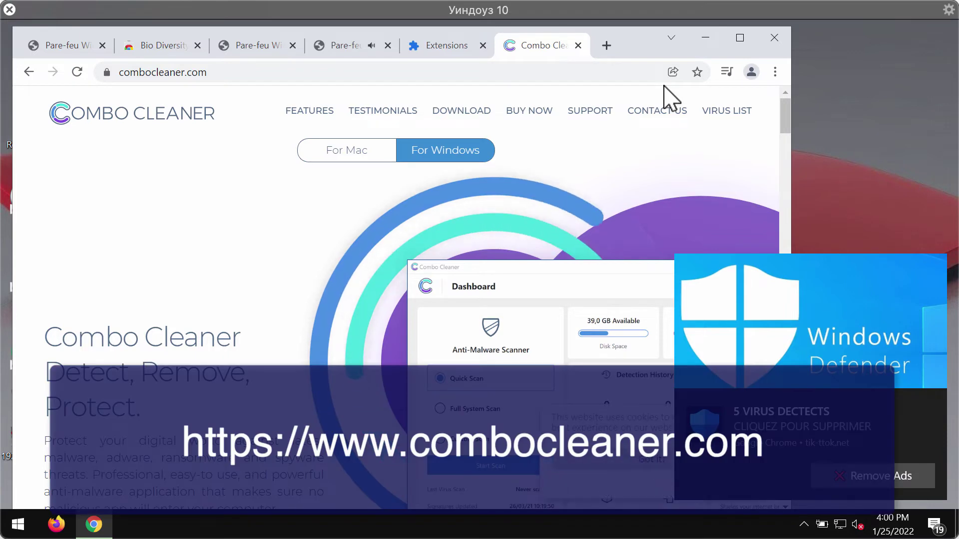
Step: Reposition the Chrome window on the Combo Cleaner site and maximize it
drag(657, 42, 669, 37)
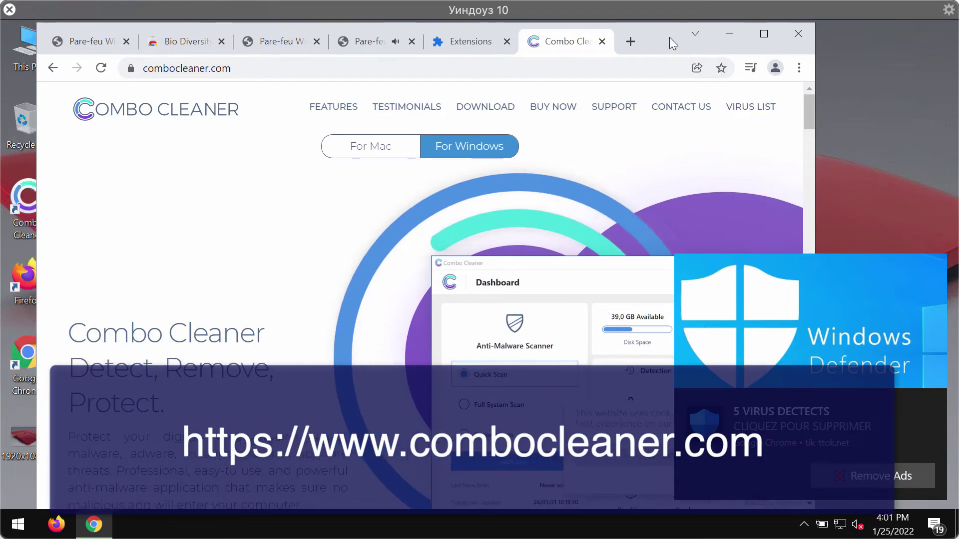
click(210, 67)
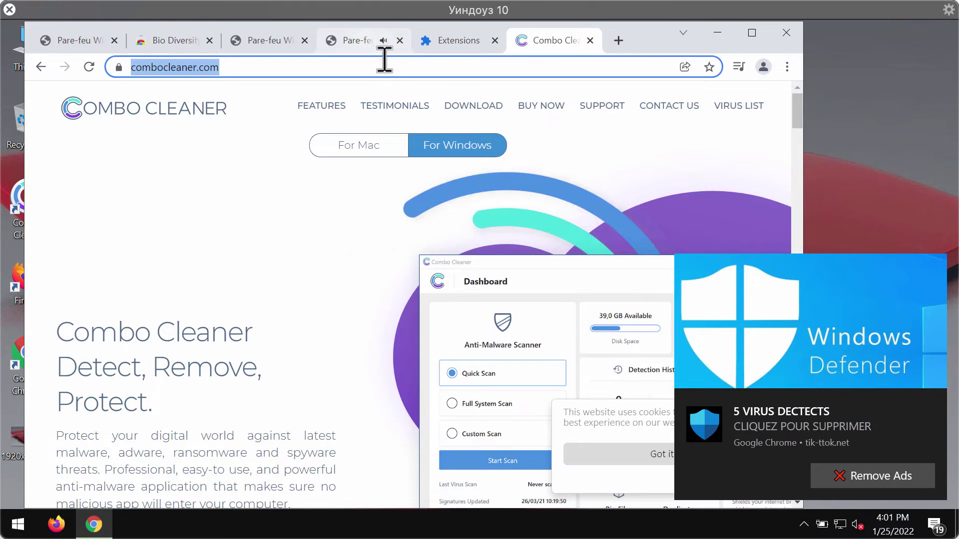
click(750, 33)
Step: Launch Combo Cleaner from the desktop, start a Quick Scan, and view the Premium upgrade offer
click(872, 30)
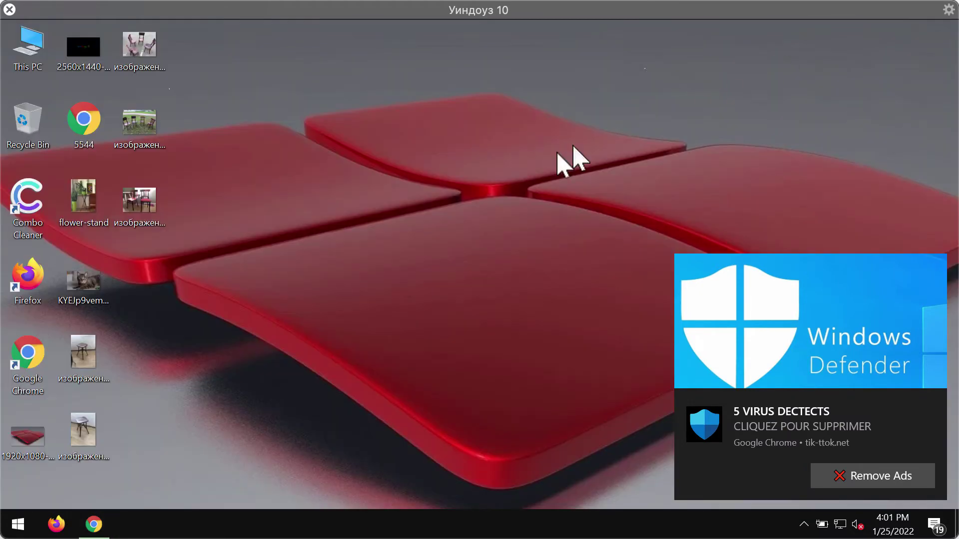
double_click(17, 214)
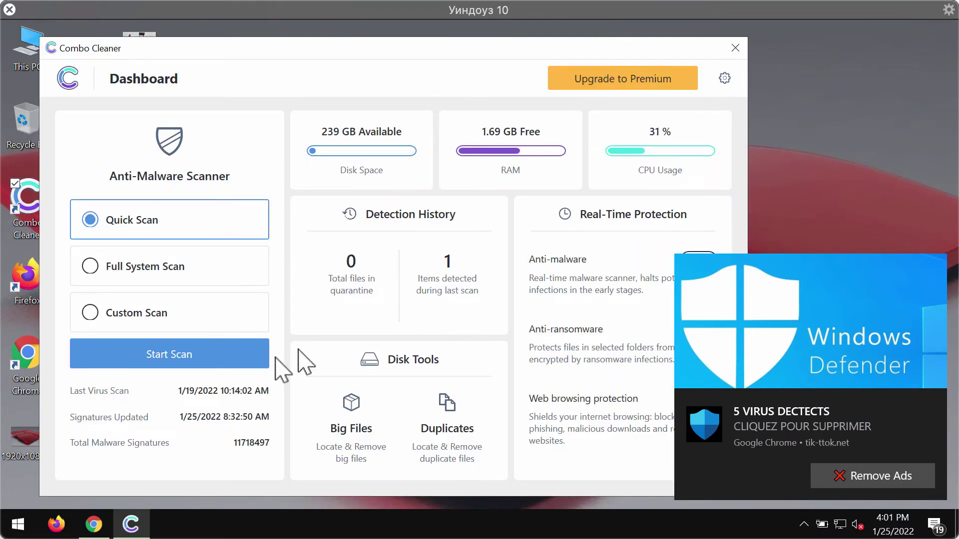
click(205, 362)
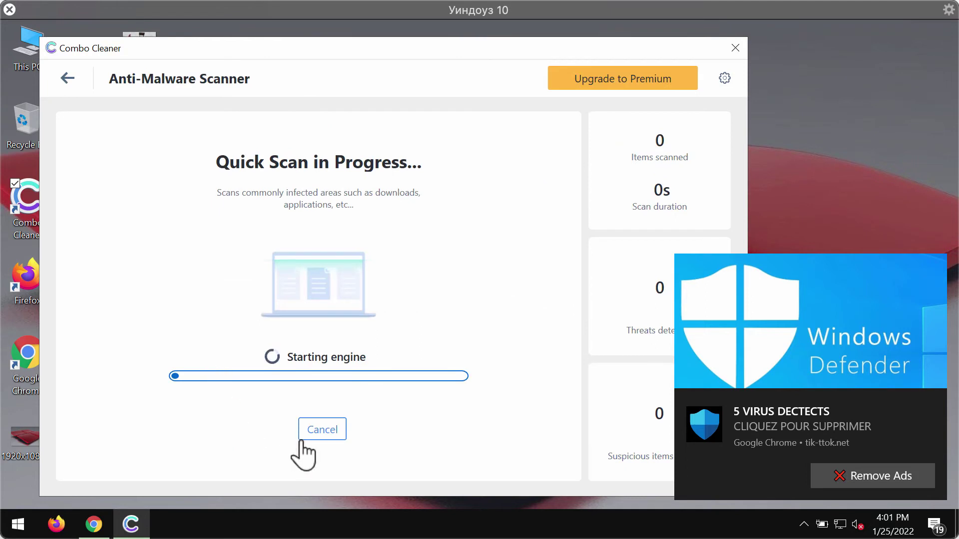
drag(431, 53, 410, 50)
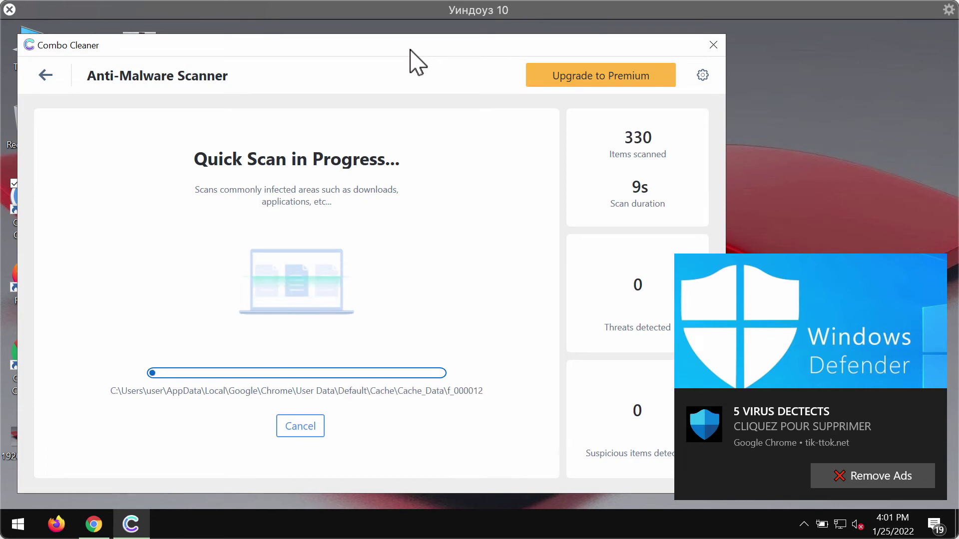
click(605, 79)
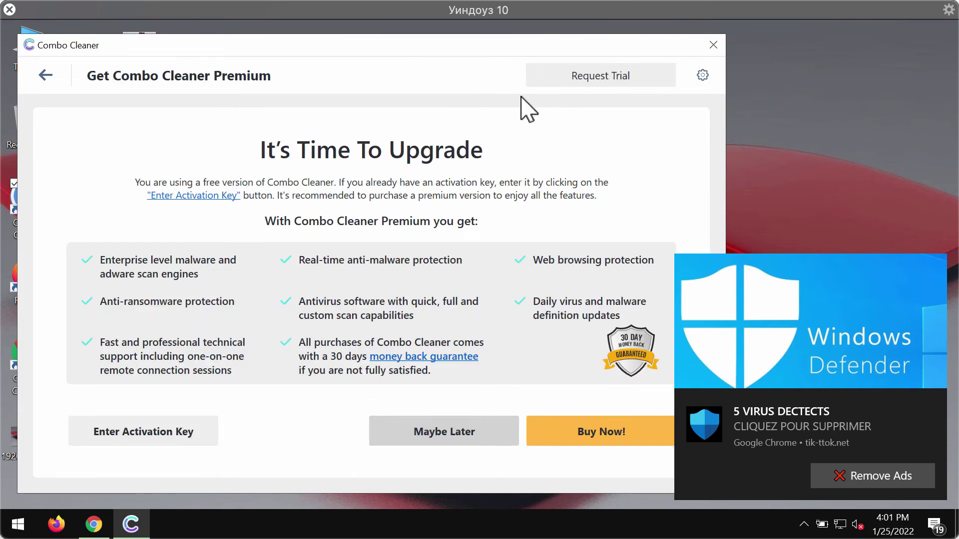
Step: Go back to the Quick Scan at 15 suspicious items and request cancelling it
click(38, 82)
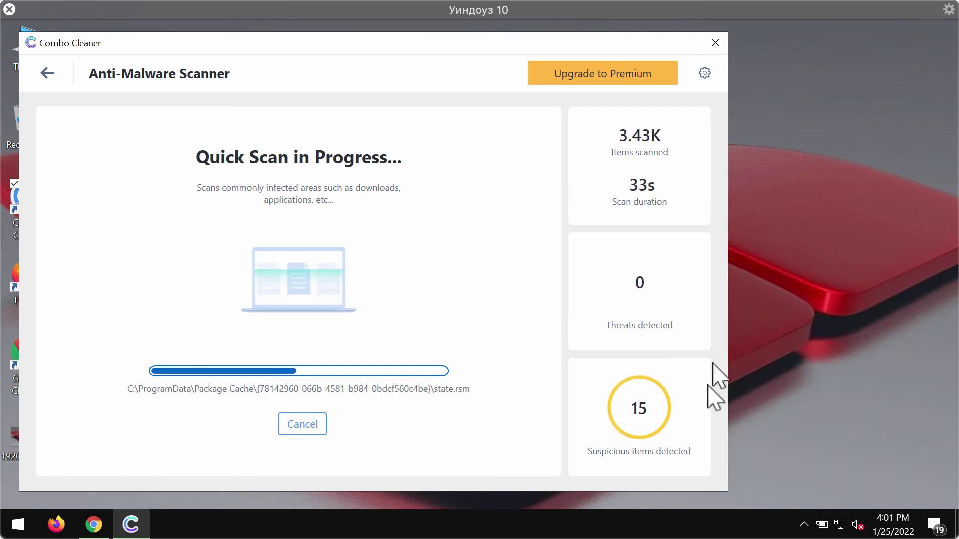
click(309, 423)
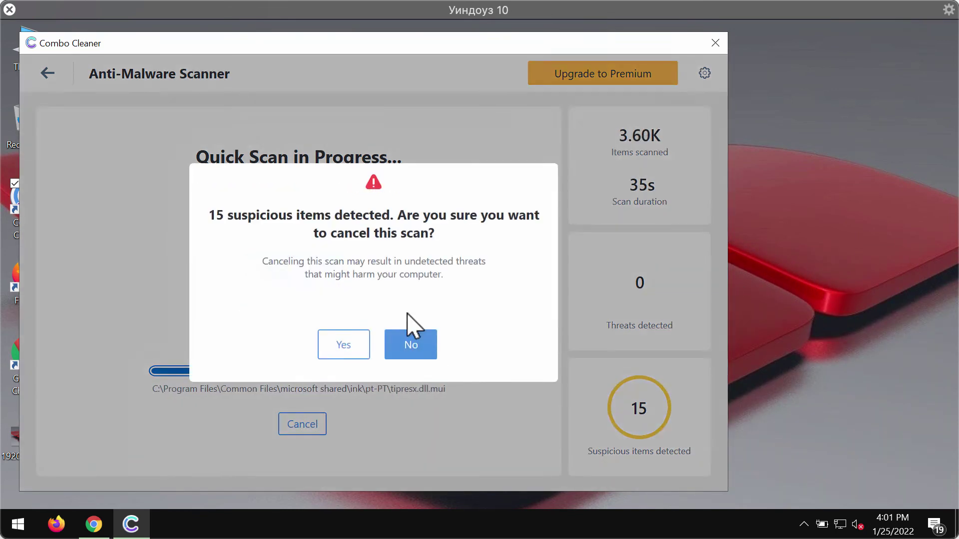
Step: Confirm stopping the scan and move the window right to see the 15 spam detections
click(343, 346)
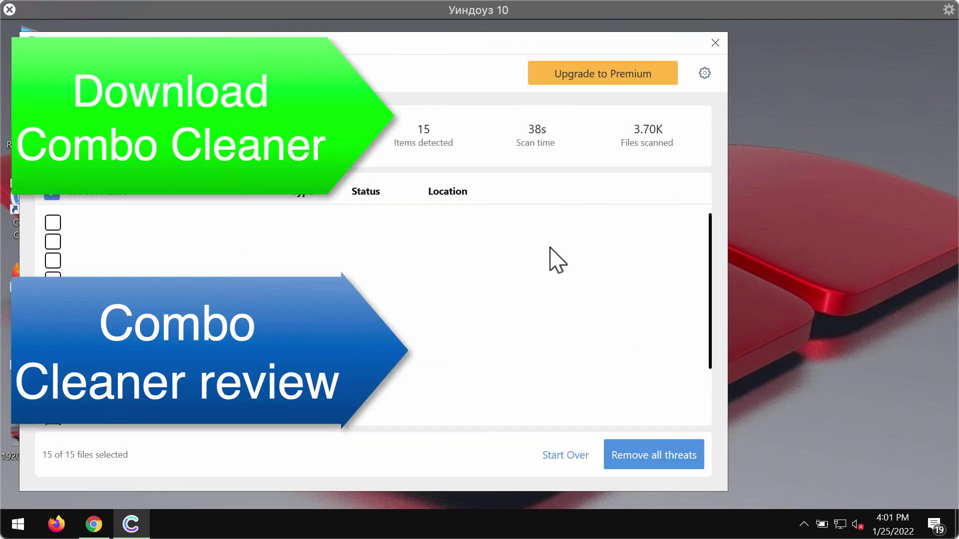
drag(551, 49, 660, 50)
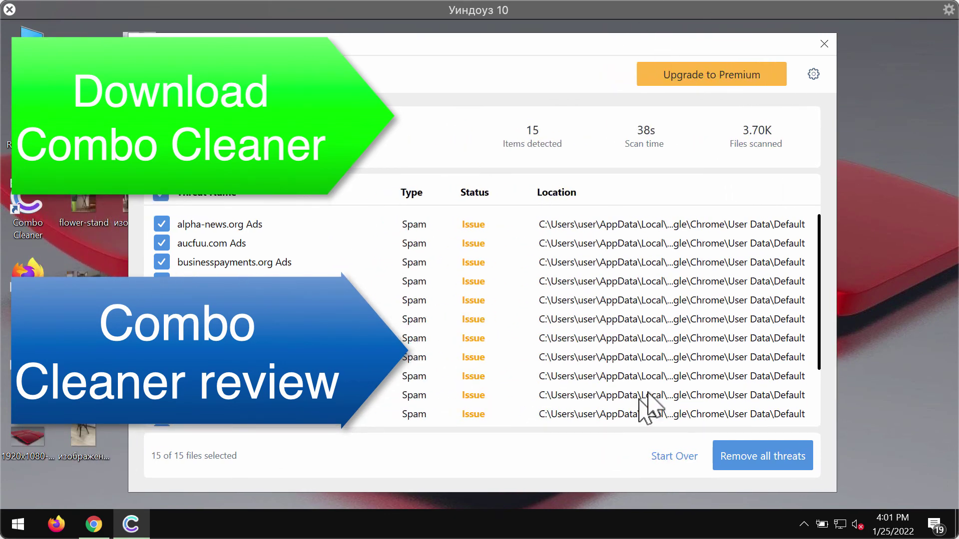